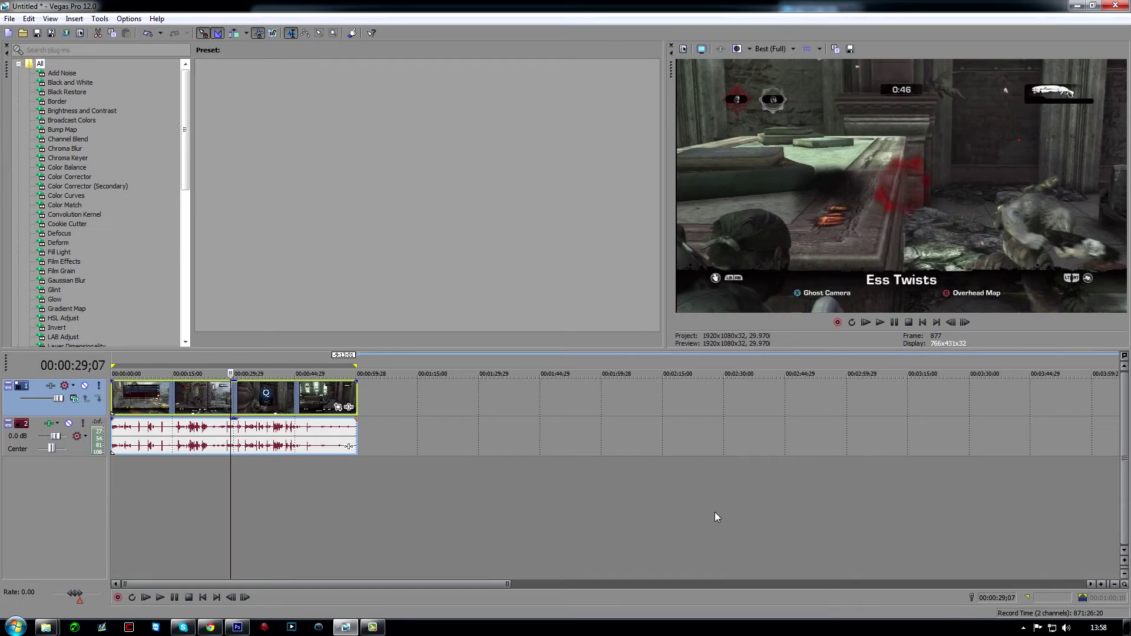
Step: Move the playhead along the timeline ruler to preview an earlier moment of the gameplay clip
{"action": "left_click", "coordinate": [184, 411]}
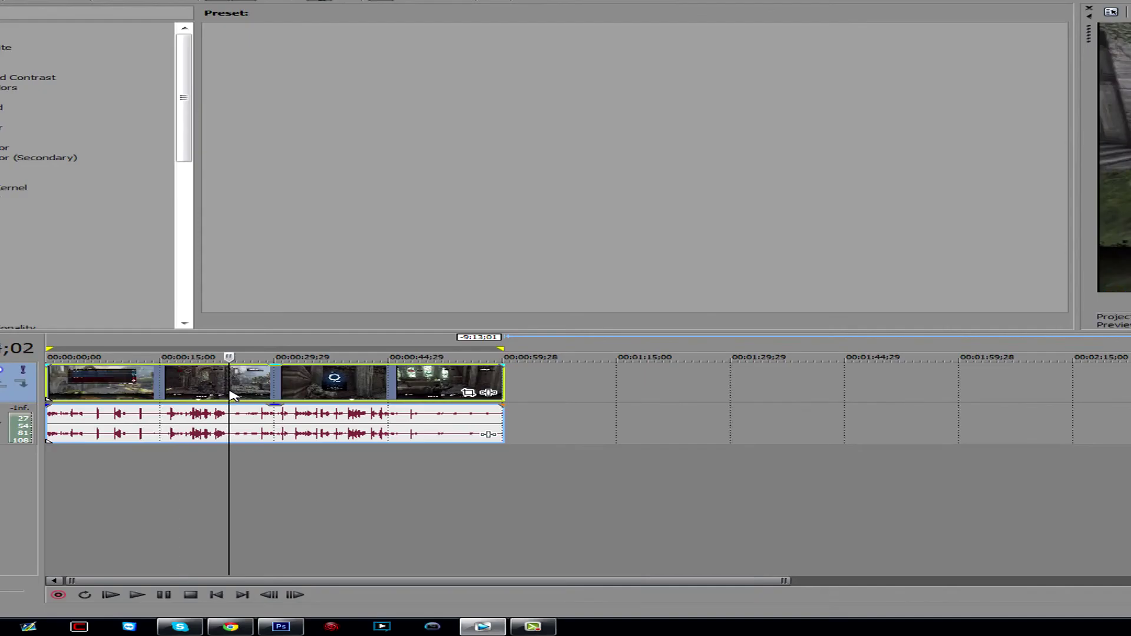
Step: After previewing near 29 seconds, disable resample and turn off Maintain aspect ratio in the event's Properties
{"action": "left_click", "coordinate": [228, 397]}
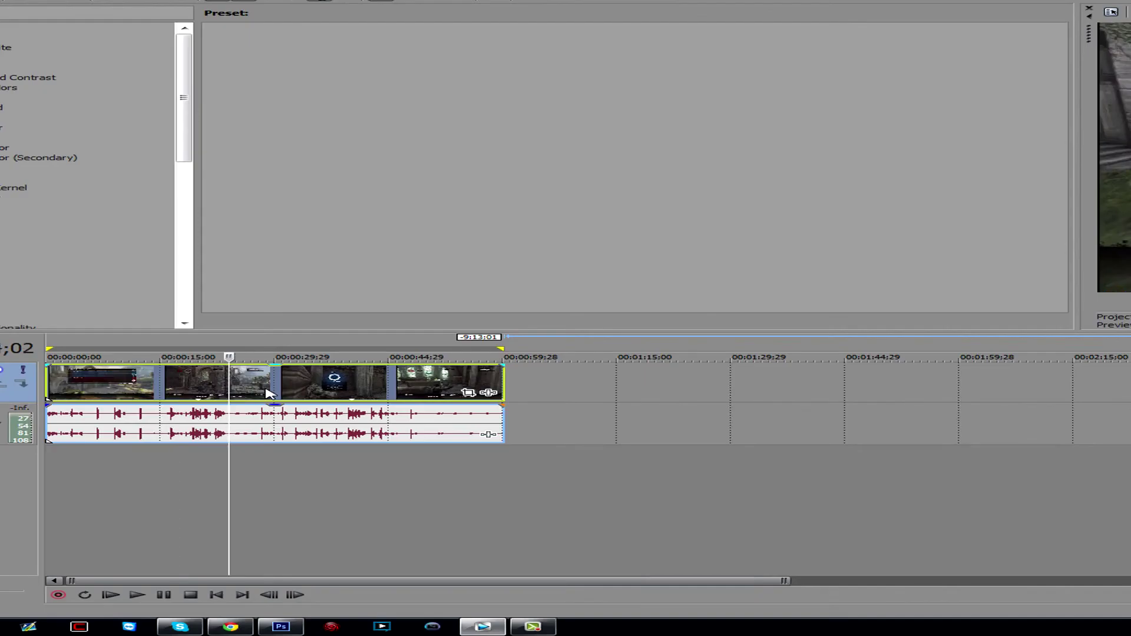
{"action": "left_click", "coordinate": [298, 388]}
{"action": "right_click", "coordinate": [342, 388]}
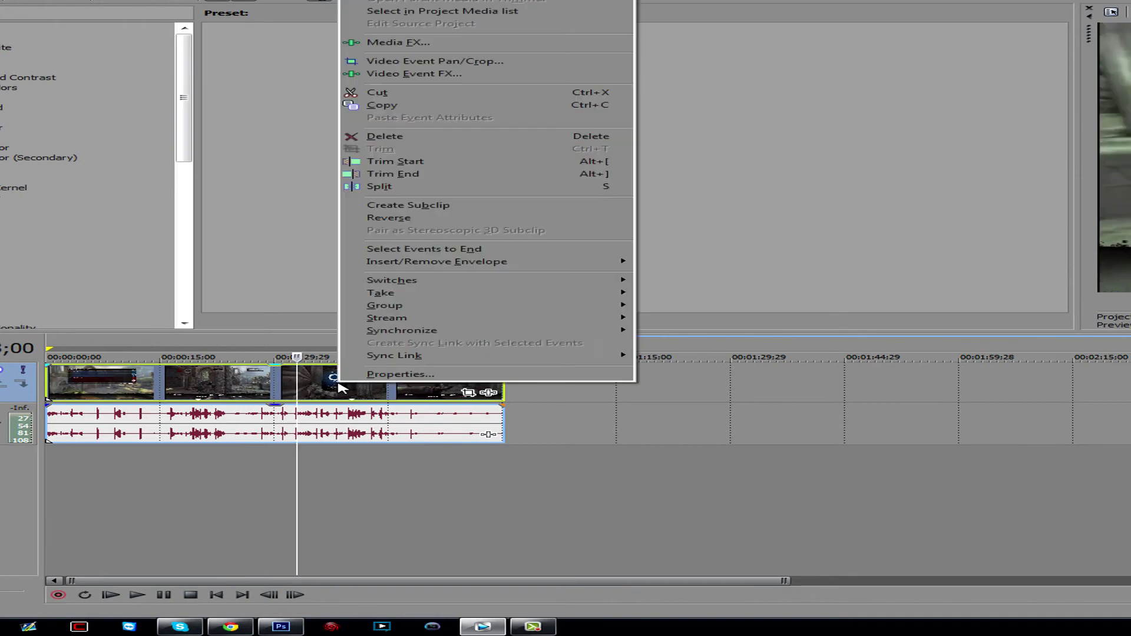
{"action": "left_click", "coordinate": [363, 376]}
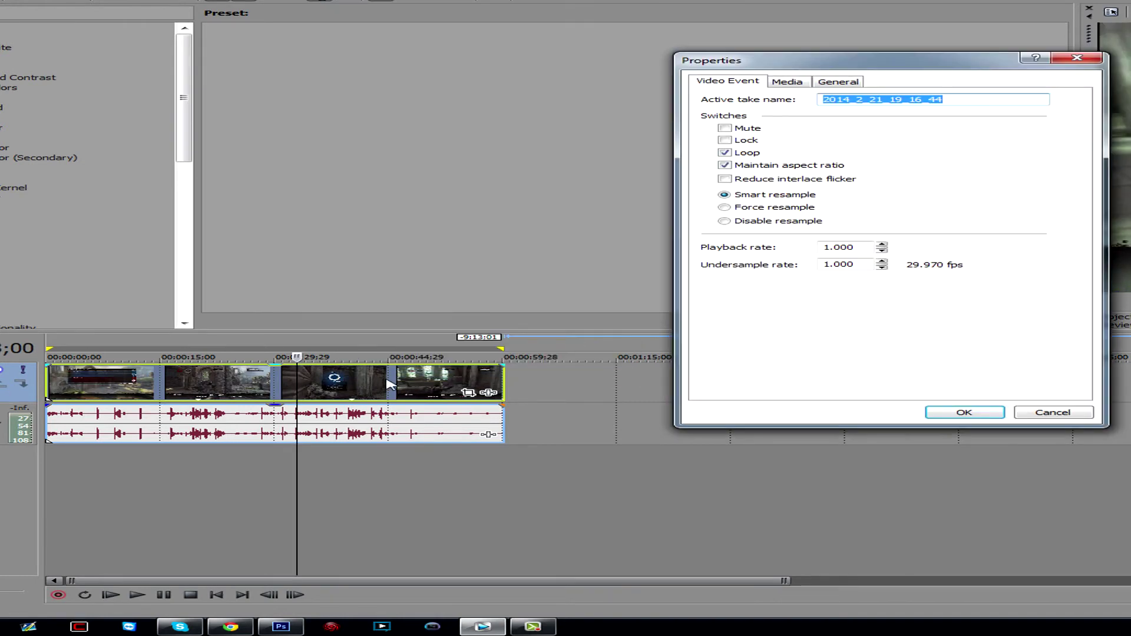
{"action": "left_click", "coordinate": [776, 221]}
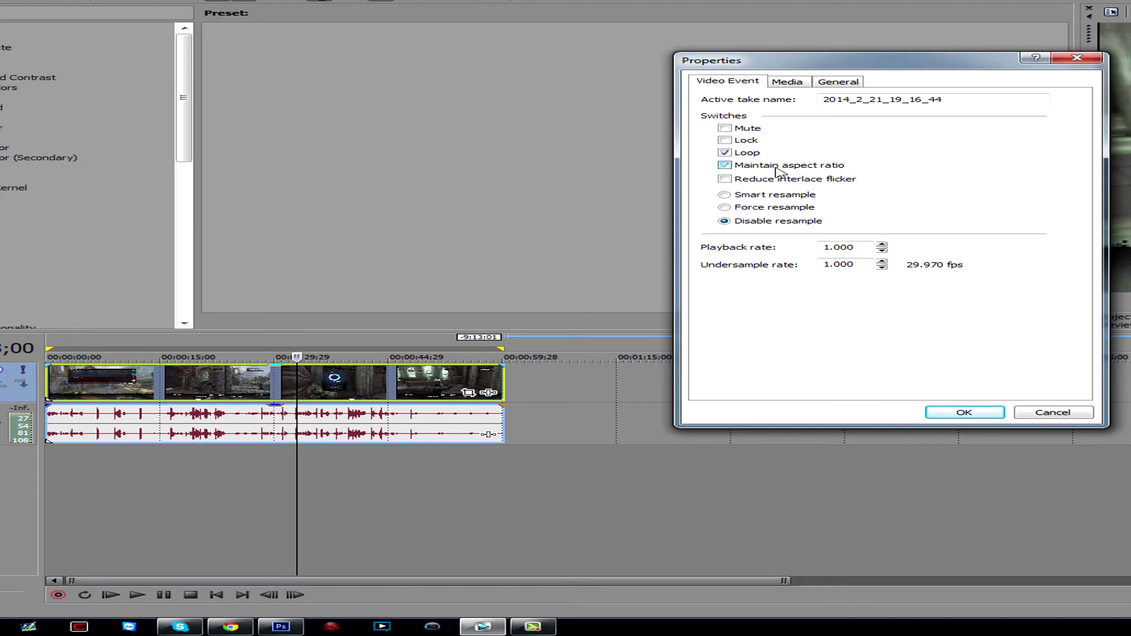
{"action": "left_click", "coordinate": [781, 168]}
{"action": "left_click", "coordinate": [965, 413]}
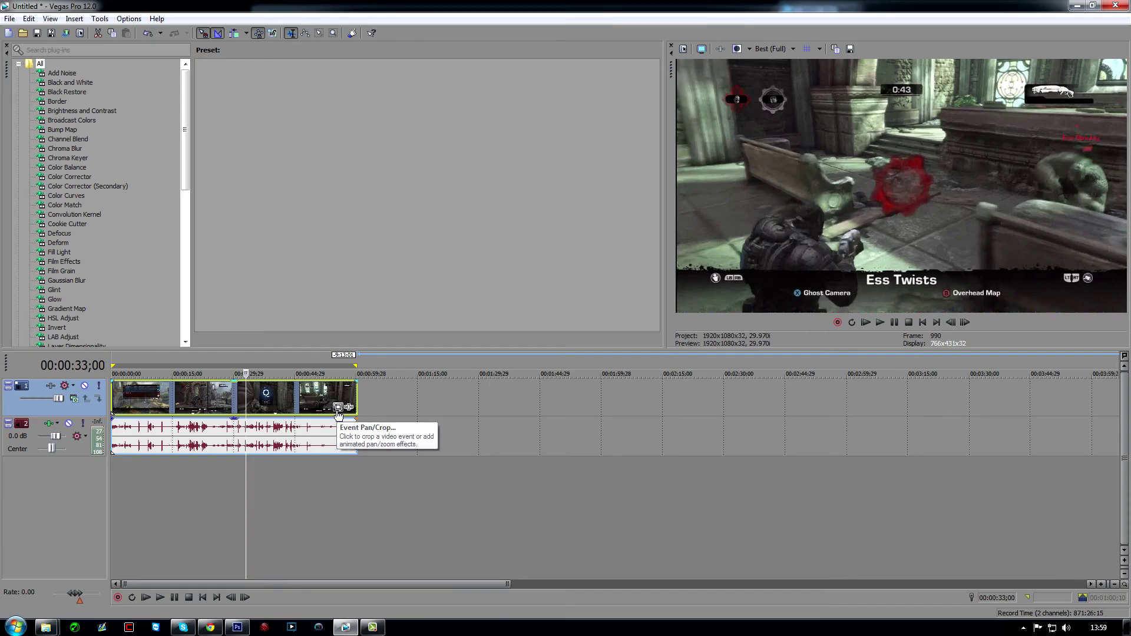
Step: Open the video event's Pan/Crop editor and move its window up and to the left
{"action": "left_click", "coordinate": [339, 408]}
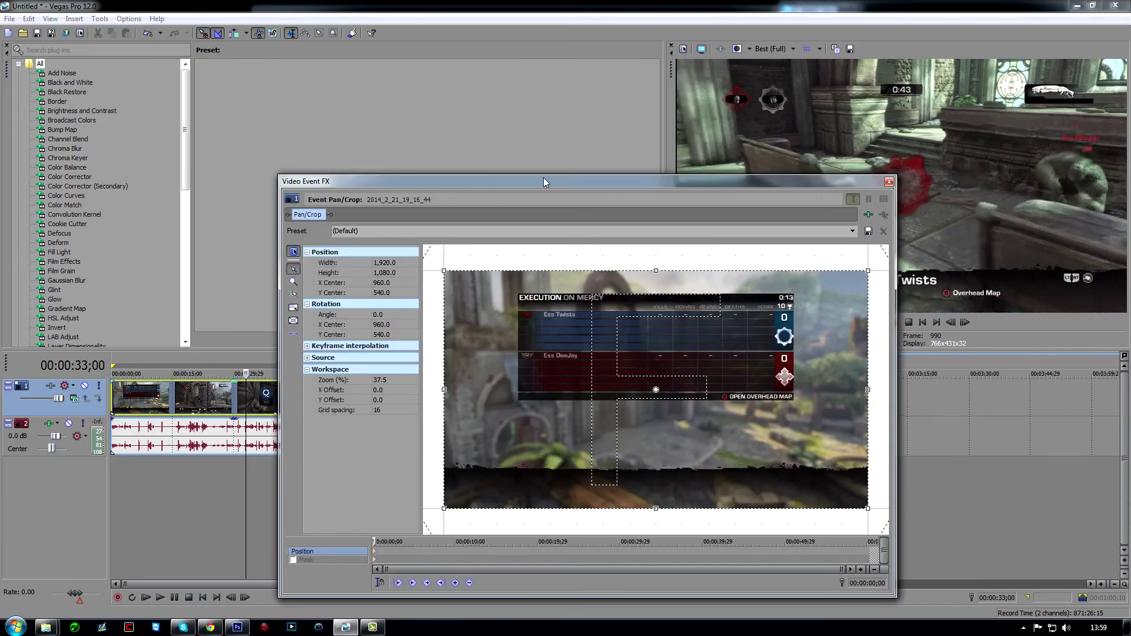
{"action": "left_click_drag", "start_coordinate": [544, 181], "coordinate": [314, 132]}
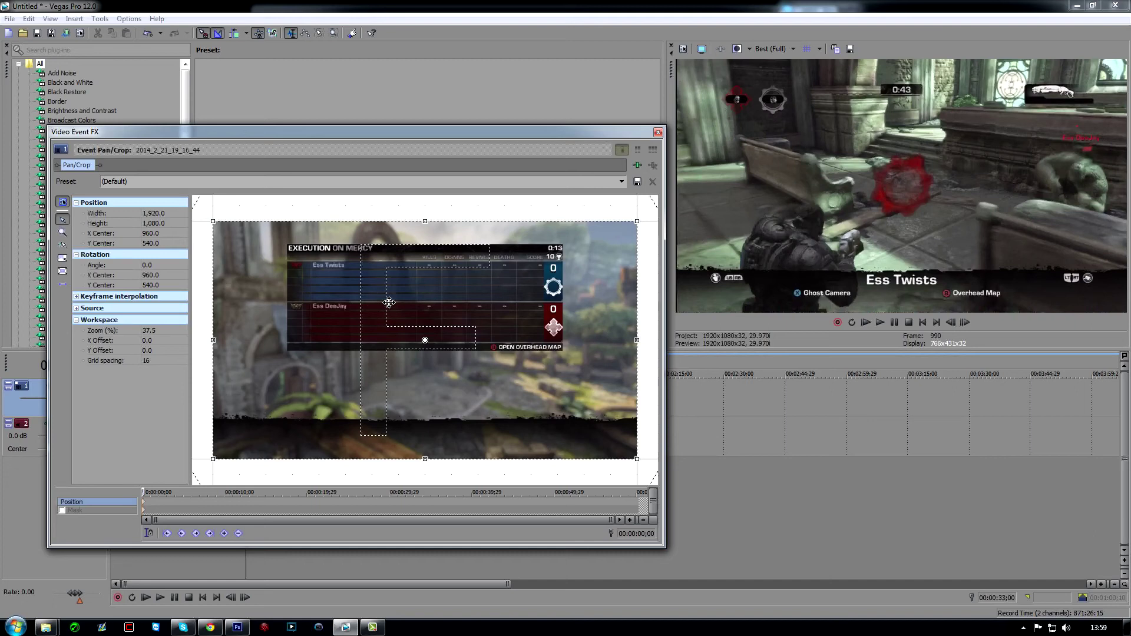
{"action": "scroll", "coordinate": [389, 302], "scroll_direction": "down", "scroll_amount": 1}
{"action": "scroll", "coordinate": [389, 302], "scroll_direction": "down", "scroll_amount": 1}
{"action": "scroll", "coordinate": [389, 303], "scroll_direction": "down", "scroll_amount": 1}
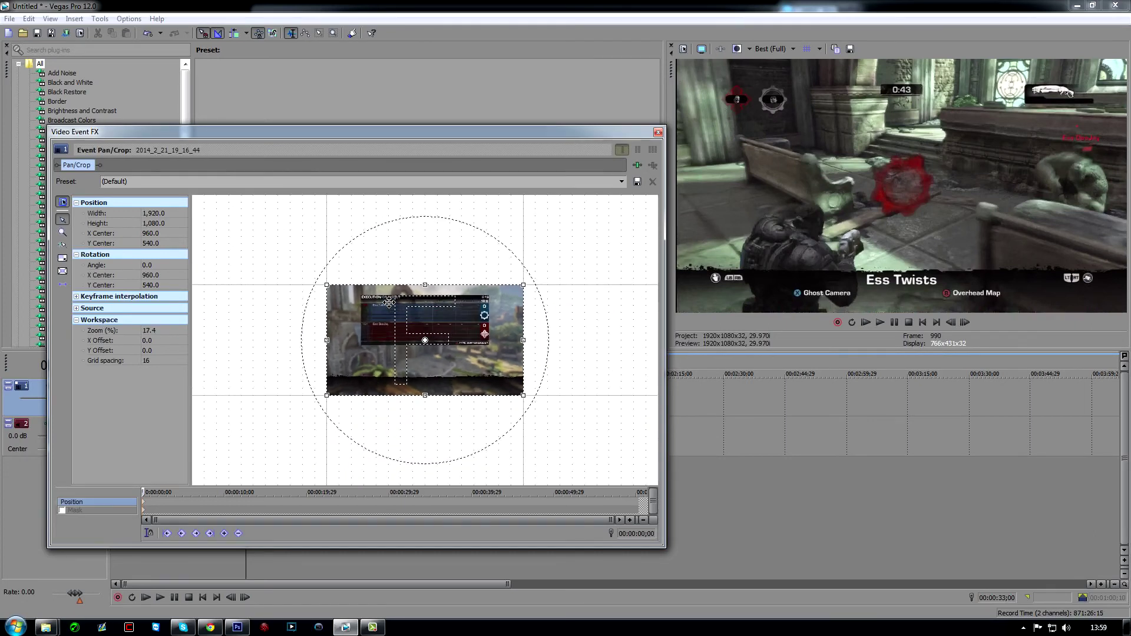
{"action": "scroll", "coordinate": [388, 302], "scroll_direction": "up", "scroll_amount": 2}
{"action": "scroll", "coordinate": [389, 303], "scroll_direction": "down", "scroll_amount": 2}
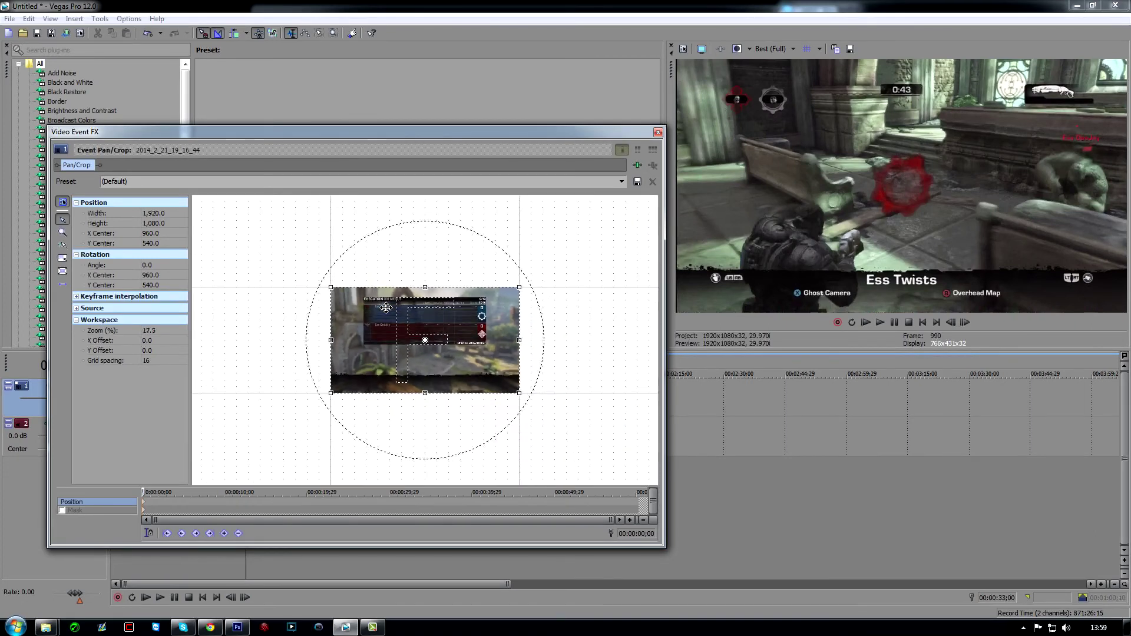
{"action": "scroll", "coordinate": [387, 309], "scroll_direction": "up", "scroll_amount": 1}
{"action": "scroll", "coordinate": [386, 308], "scroll_direction": "up", "scroll_amount": 1}
{"action": "scroll", "coordinate": [354, 314], "scroll_direction": "up", "scroll_amount": 1}
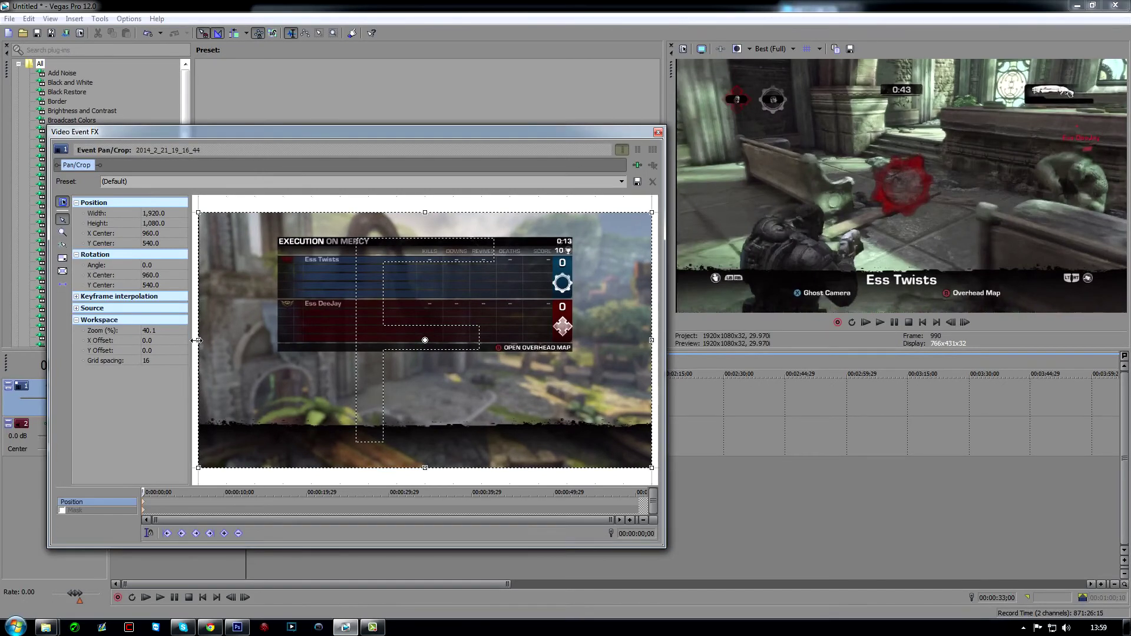
Step: Trim the crop box's left and top edges to about 1912×1078, close the editor, and preview near 41 seconds
{"action": "left_click_drag", "start_coordinate": [196, 340], "coordinate": [199, 339]}
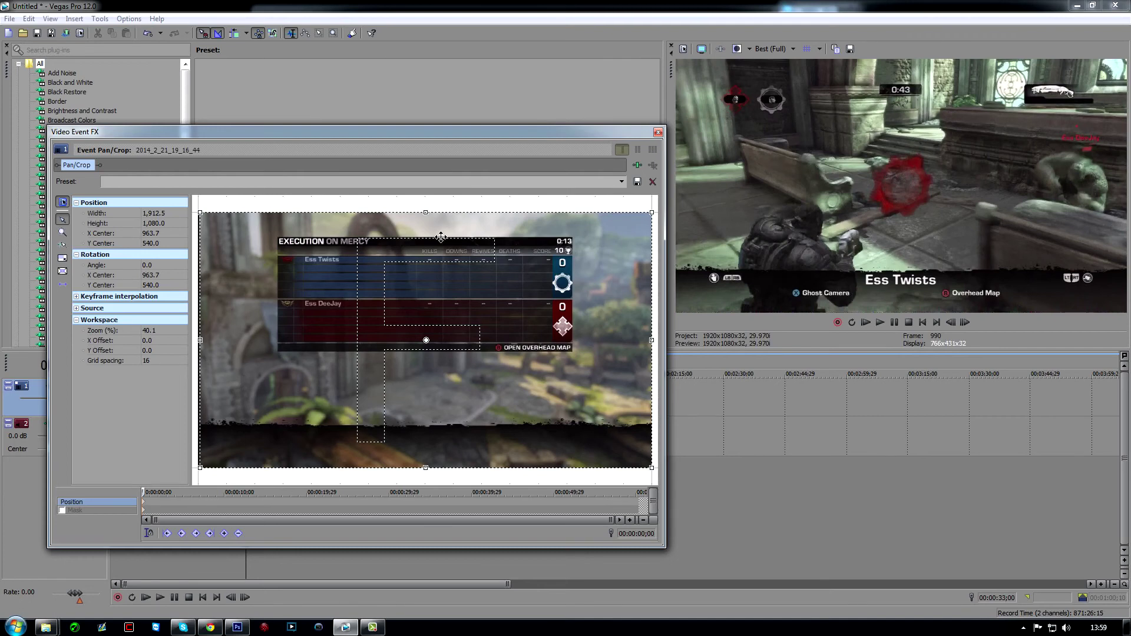
{"action": "mouse_move", "coordinate": [424, 212]}
{"action": "left_mouse_down"}
{"action": "mouse_move", "coordinate": [424, 235]}
{"action": "mouse_move", "coordinate": [426, 212]}
{"action": "left_mouse_up"}
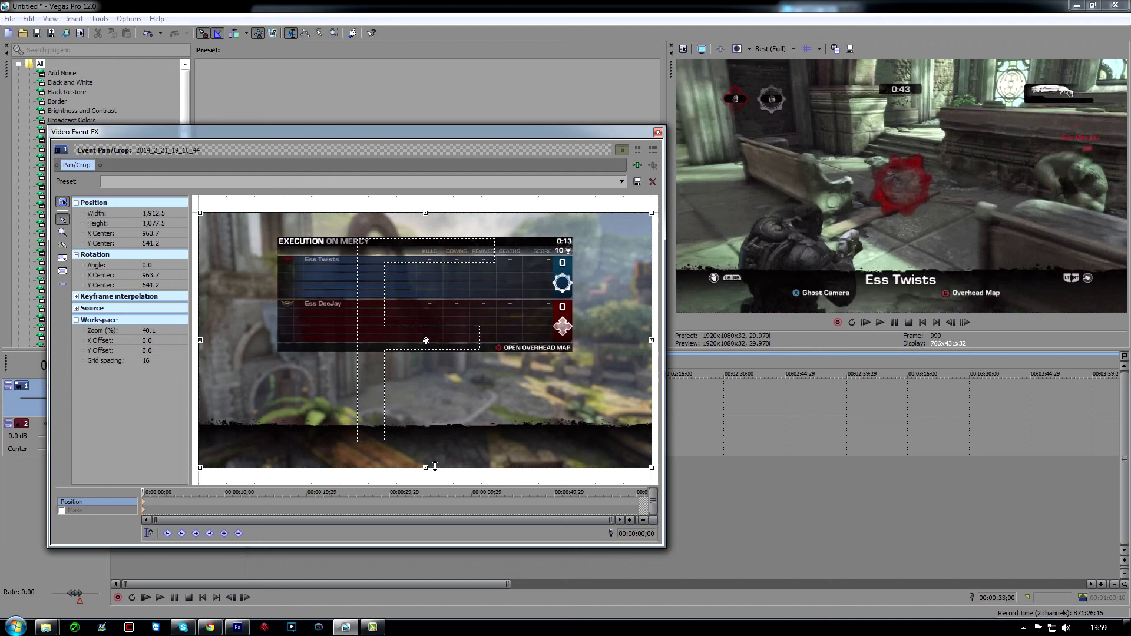
{"action": "left_click", "coordinate": [658, 132]}
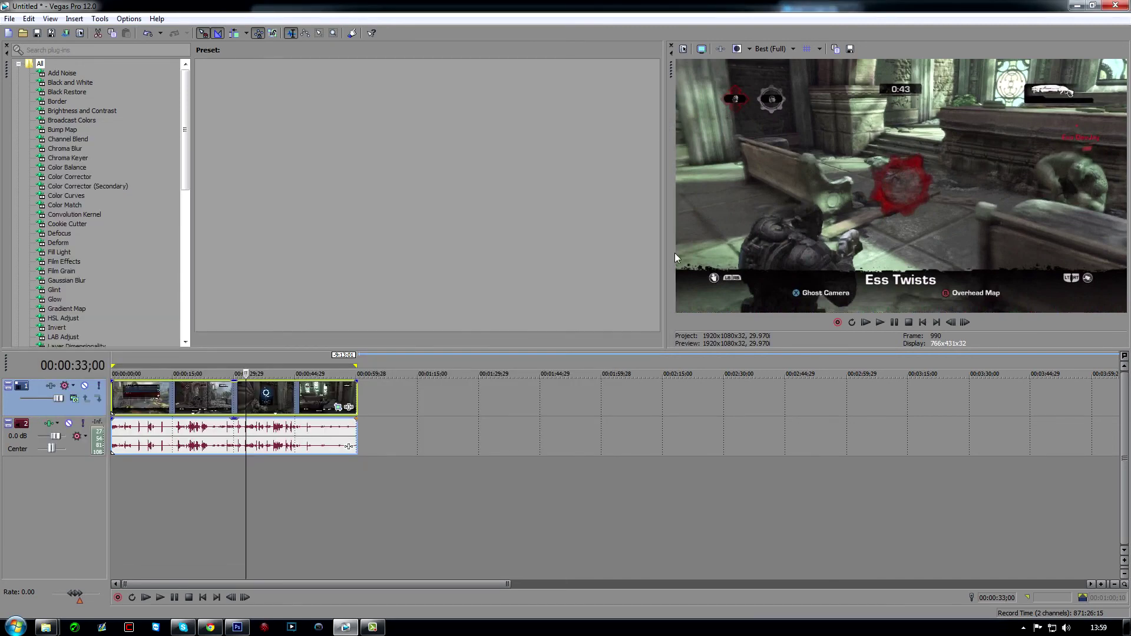
{"action": "left_click", "coordinate": [281, 413]}
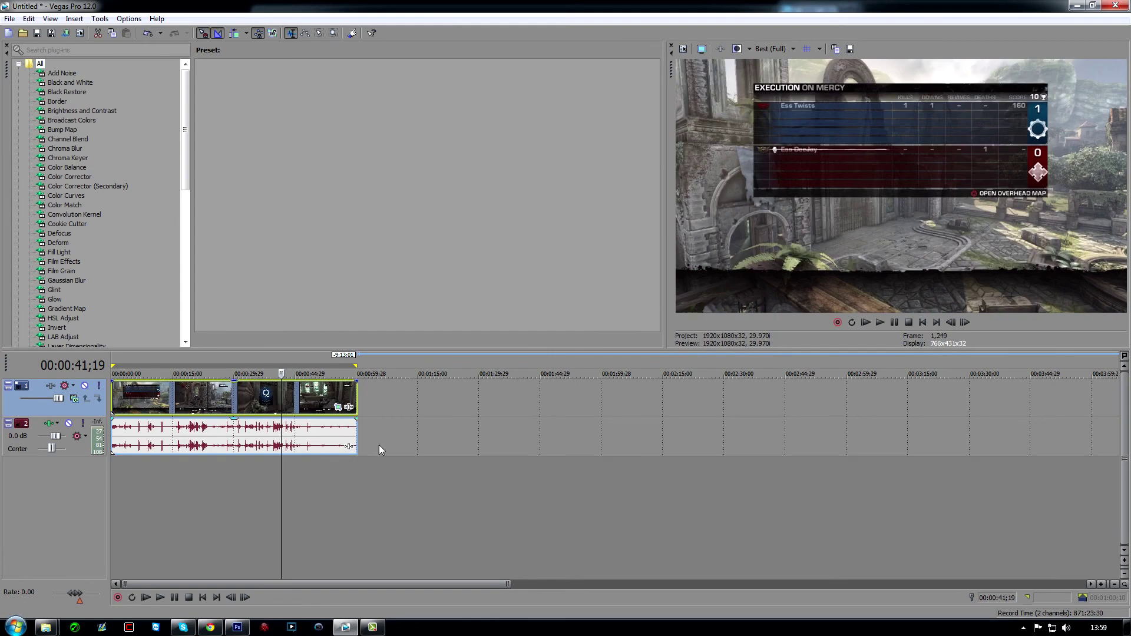